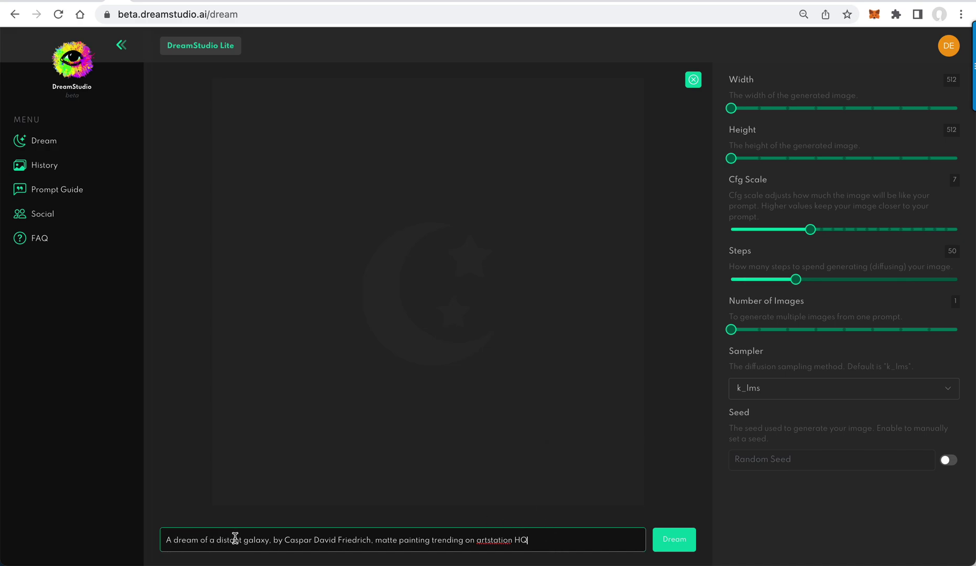
# Swap the galaxy prompt for the pasted Iron Man tiki mug prompt and reset zoom to 100%
pyautogui.press('super+a')
pyautogui.press('BackSpace')
pyautogui.press('super+v')
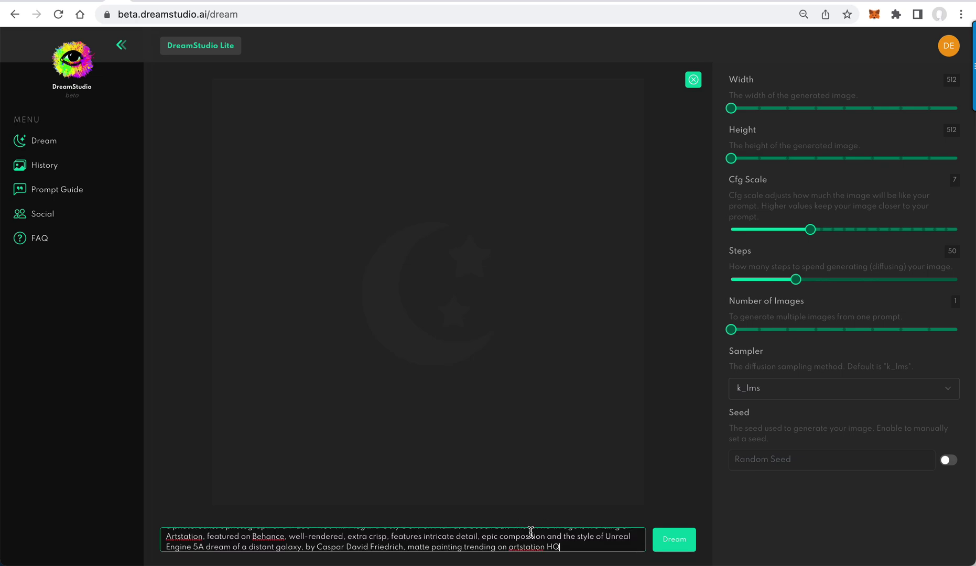
pyautogui.press('super+0')
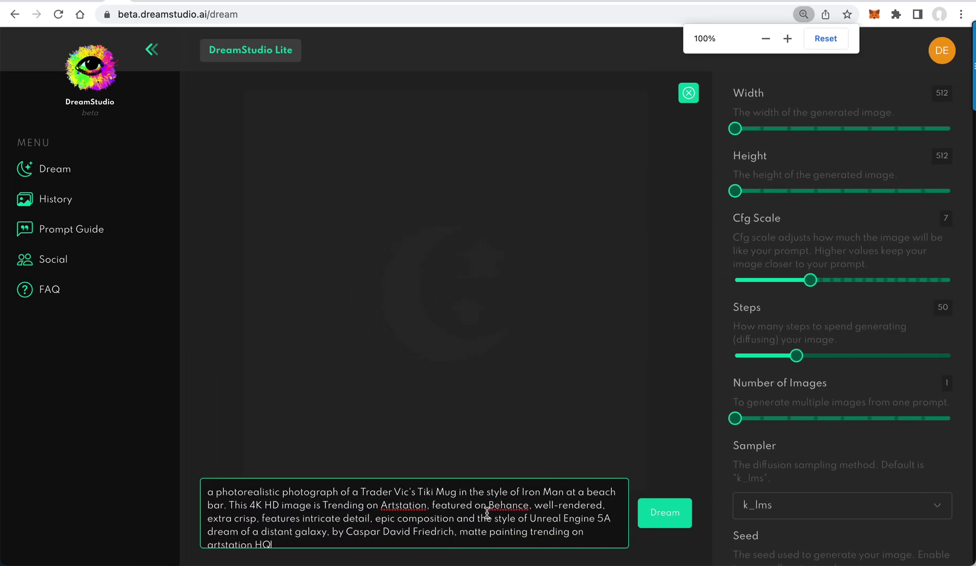
# Review the prompt by highlighting its opening words, Trader Vic's Tiki Mug subject and style phrases
pyautogui.moveTo(298, 541); pyautogui.dragTo(240, 519)
pyautogui.click(312, 542)
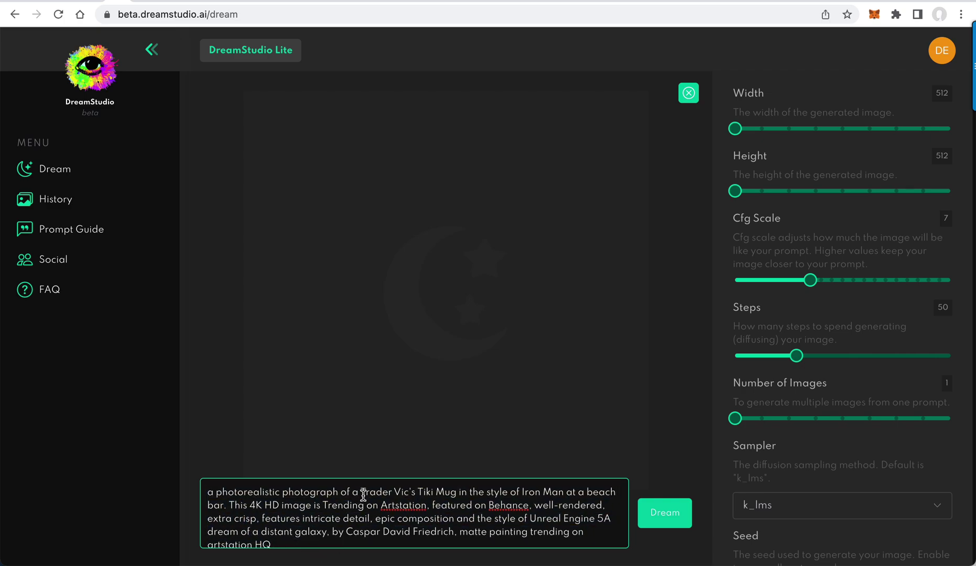
pyautogui.moveTo(367, 493); pyautogui.dragTo(227, 510)
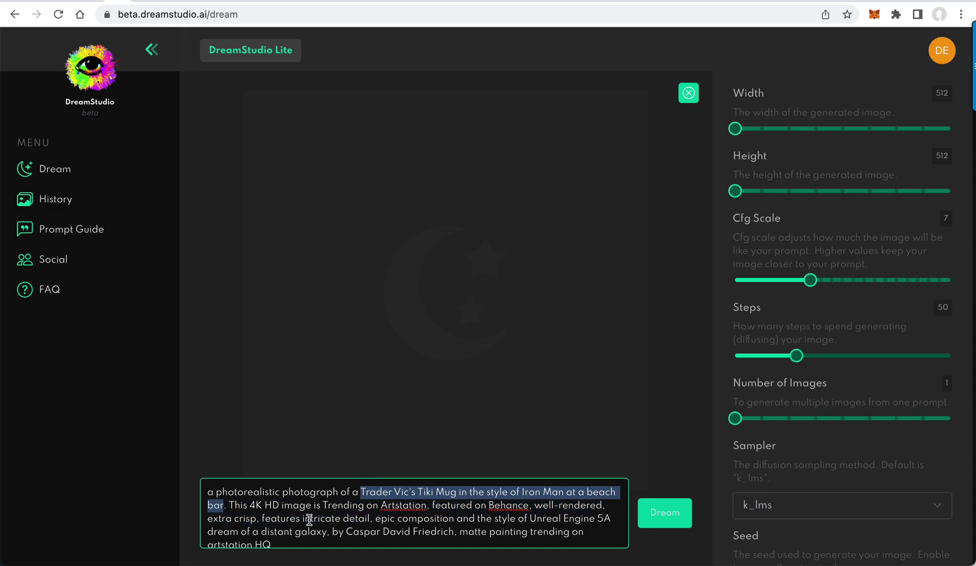
pyautogui.moveTo(375, 520); pyautogui.dragTo(392, 540)
pyautogui.moveTo(338, 493); pyautogui.dragTo(203, 492)
pyautogui.click(300, 550)
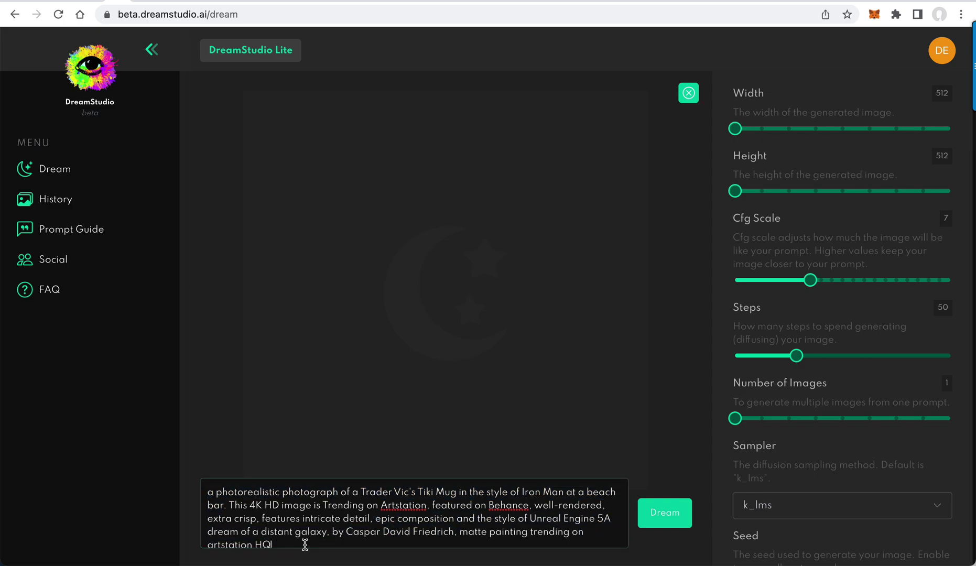
pyautogui.click(304, 545)
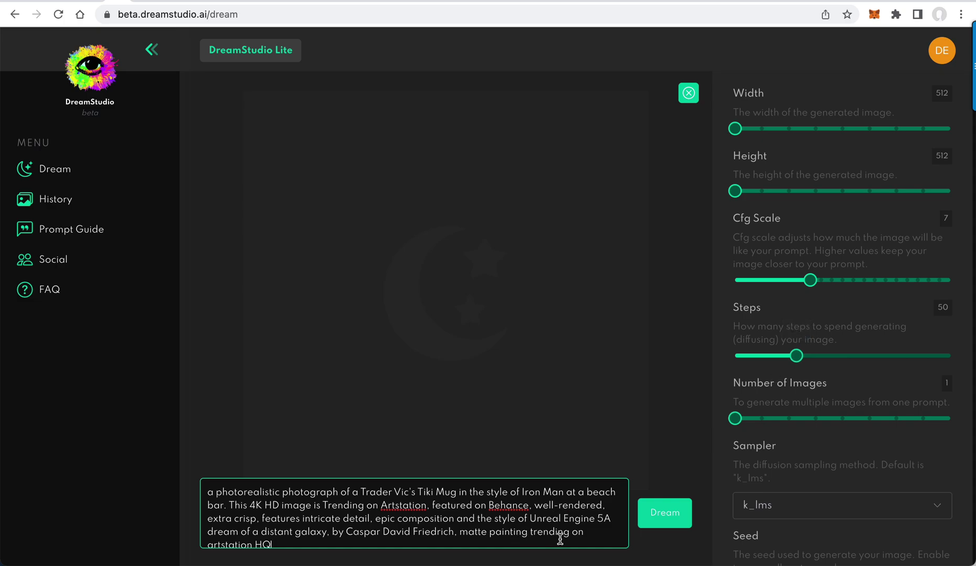
pyautogui.moveTo(797, 358)
pyautogui.moveTo(813, 282)
pyautogui.moveTo(736, 191)
pyautogui.scroll(-1, 820, 300)
pyautogui.click(807, 478)
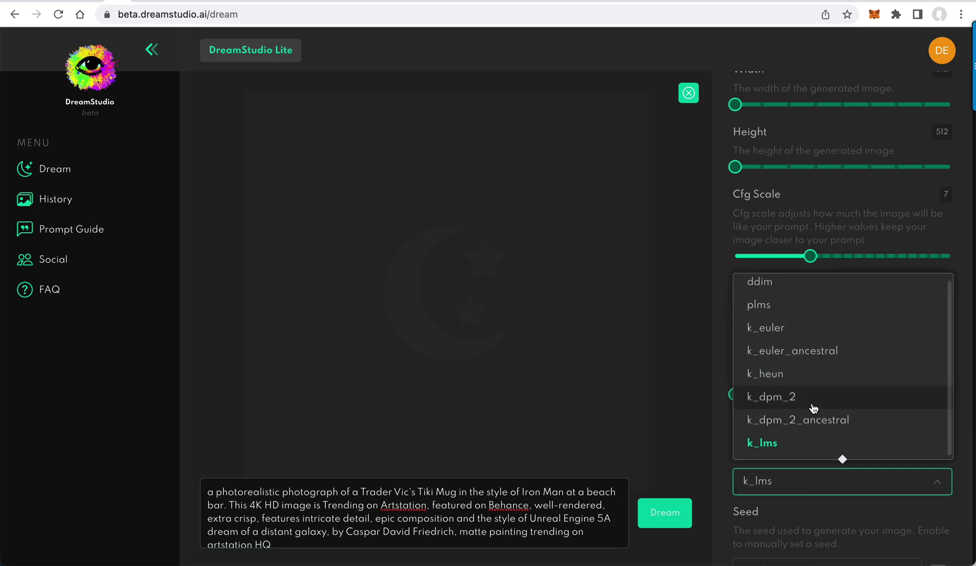
pyautogui.scroll(1, 812, 408)
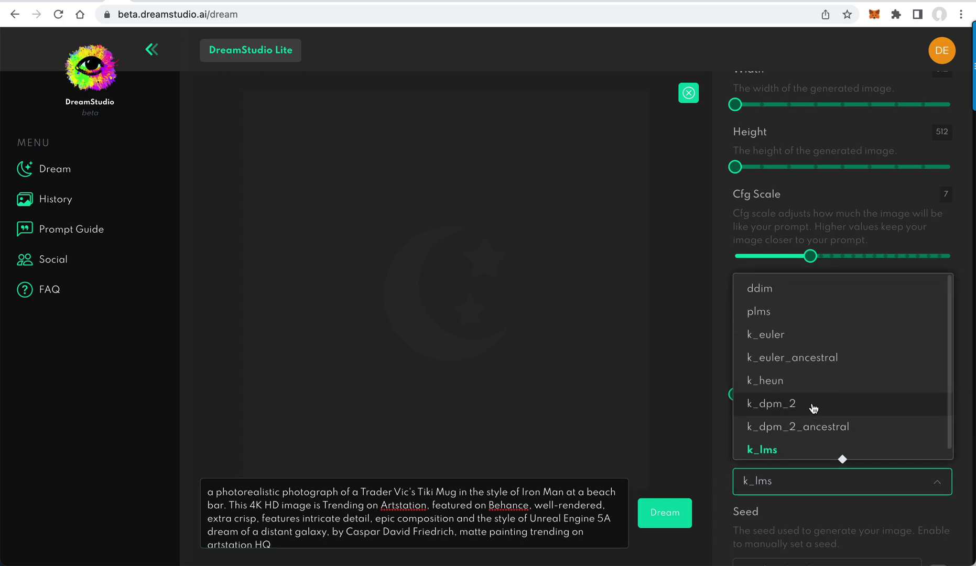
pyautogui.click(722, 297)
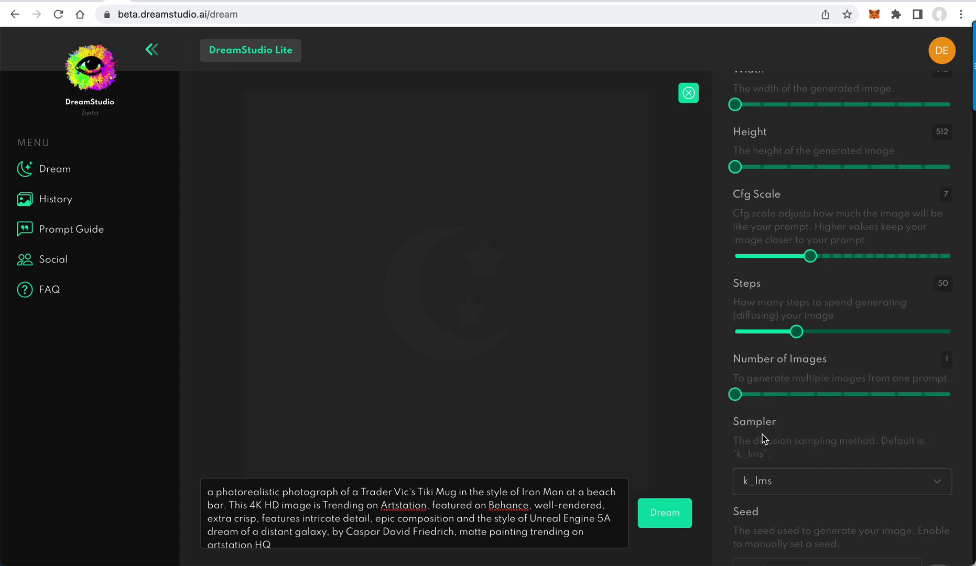
pyautogui.click(787, 481)
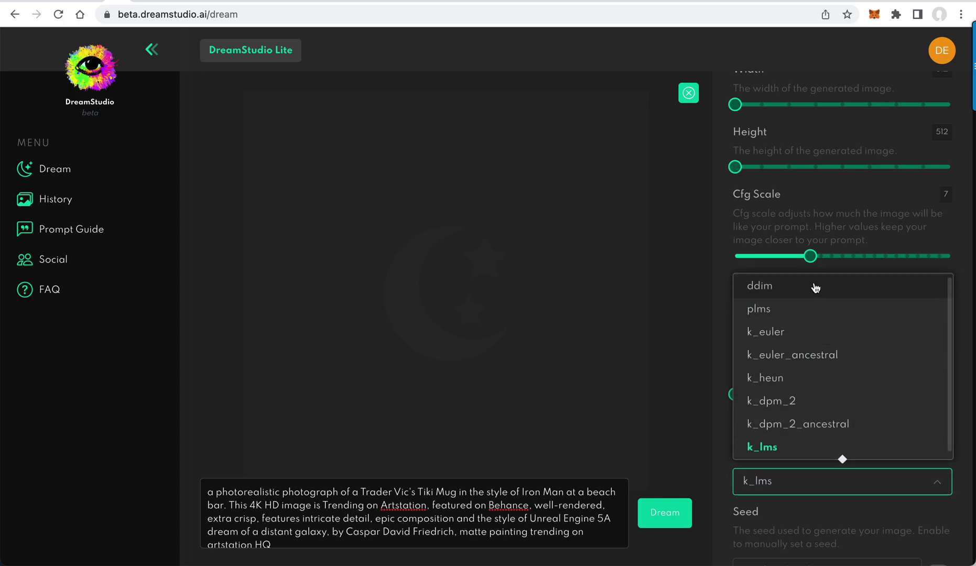
pyautogui.click(722, 335)
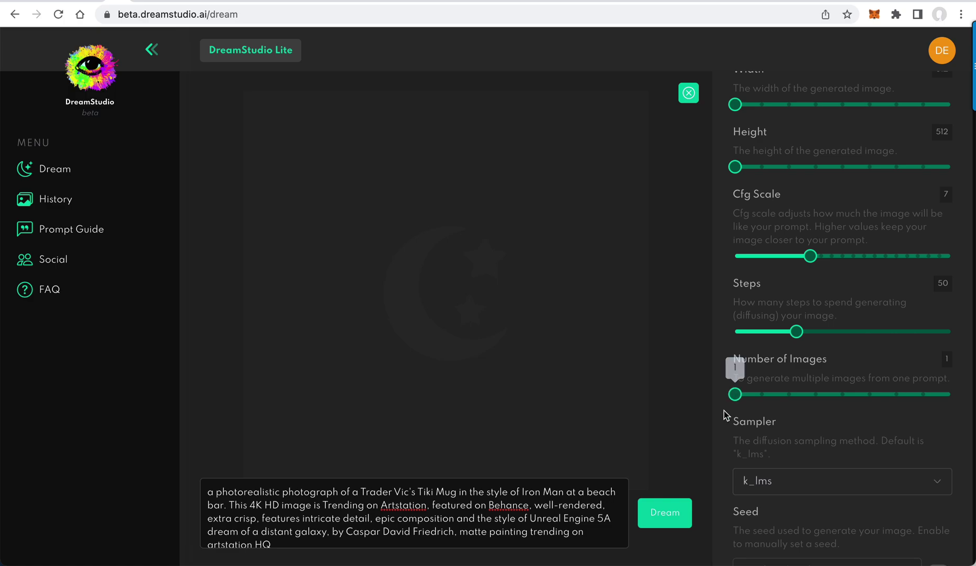
pyautogui.scroll(1, 723, 415)
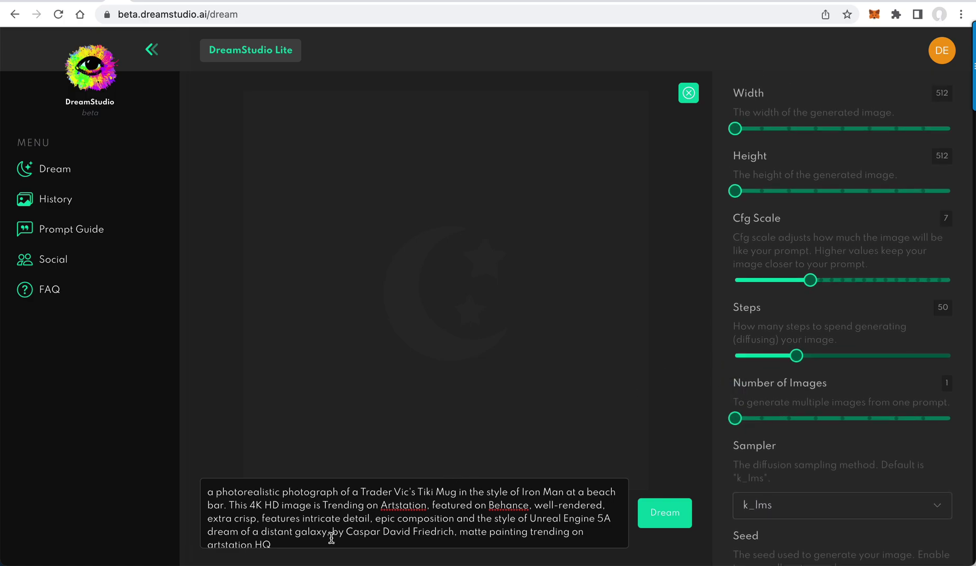
pyautogui.click(308, 541)
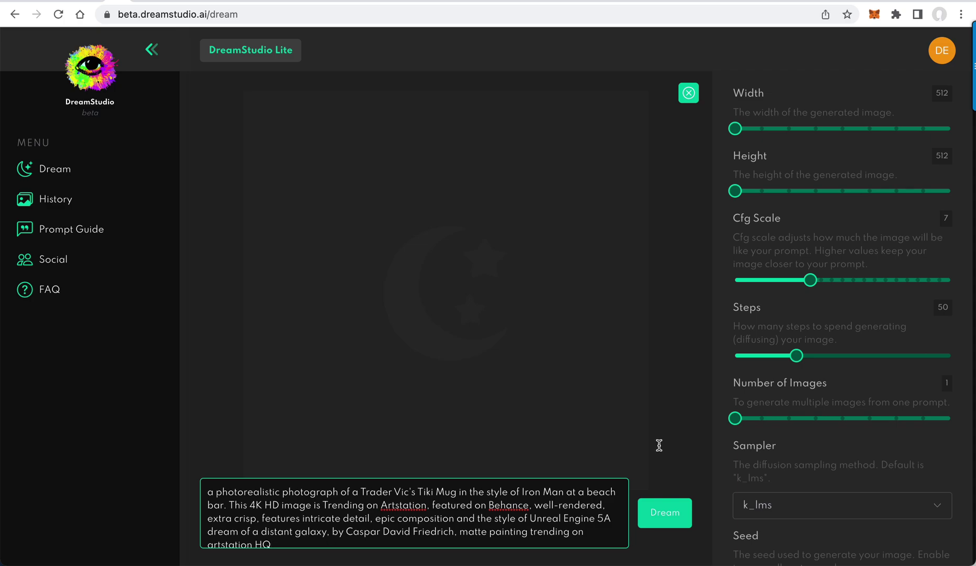
pyautogui.scroll(-1, 828, 451)
pyautogui.scroll(1, 821, 415)
# Generate a 512×512 image from the tiki mug prompt, then select 'at a beach bar' in it
pyautogui.click(942, 52)
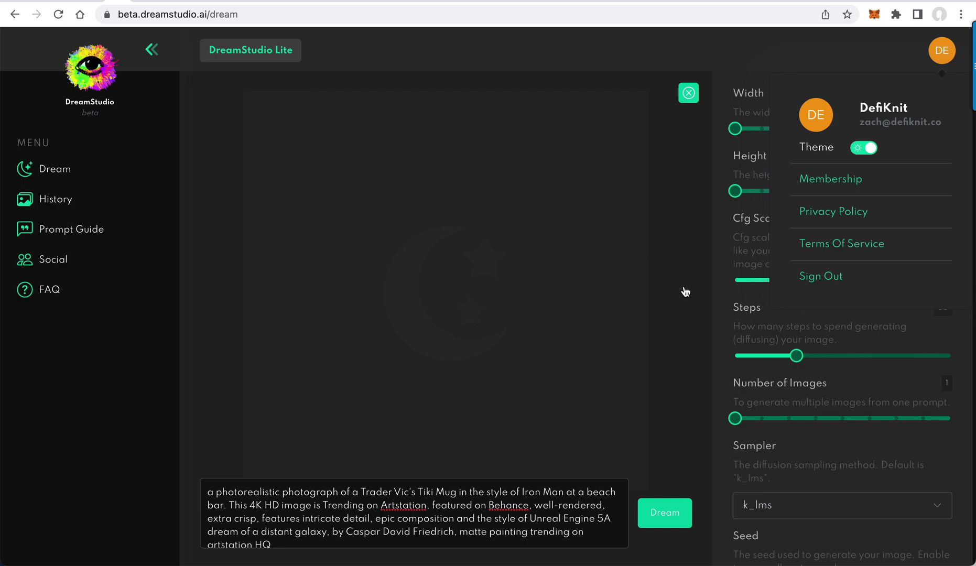
pyautogui.click(657, 528)
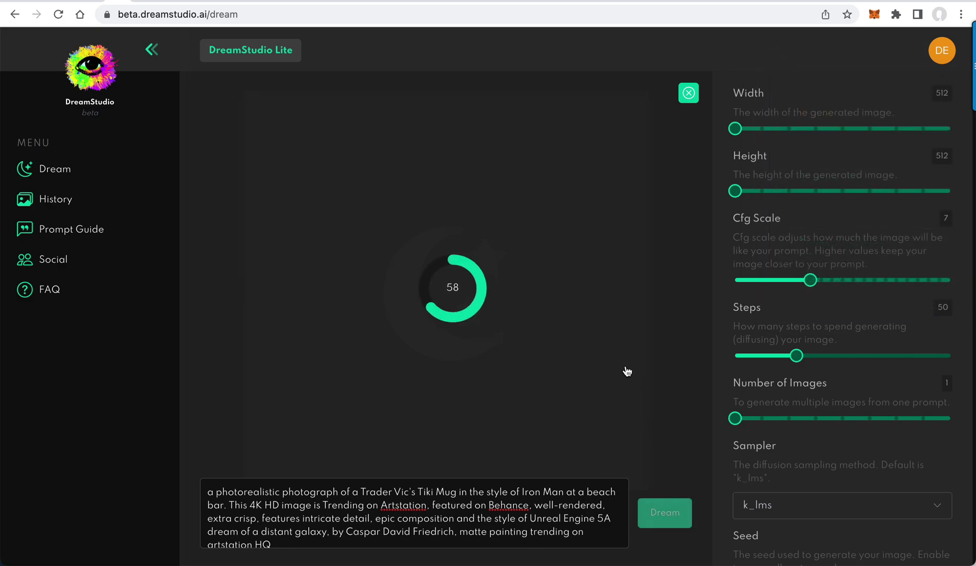
pyautogui.moveTo(734, 419)
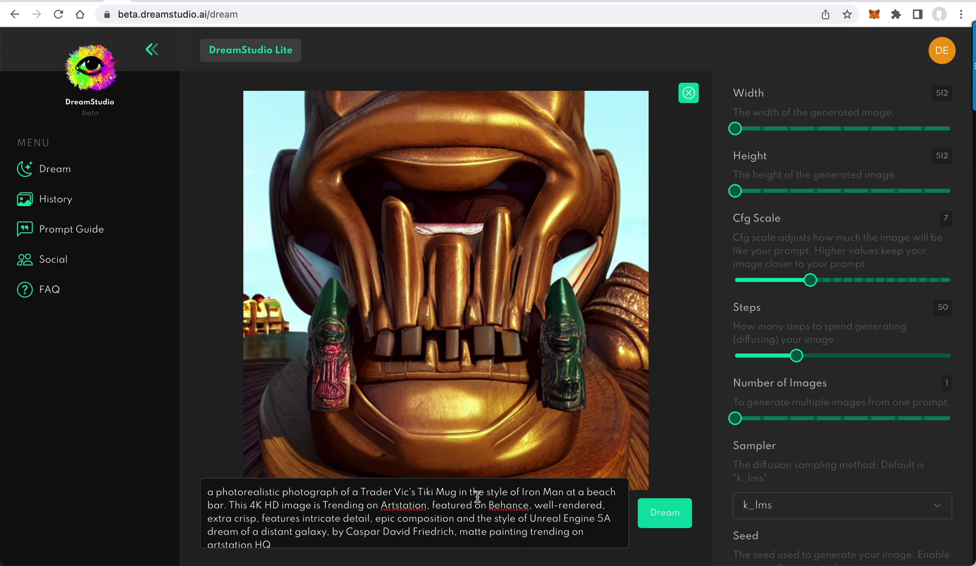
pyautogui.moveTo(564, 494); pyautogui.dragTo(232, 508)
# Replace 'at a beach bar' with a period, set Number of Images to 4, and generate
pyautogui.press('BackSpace')
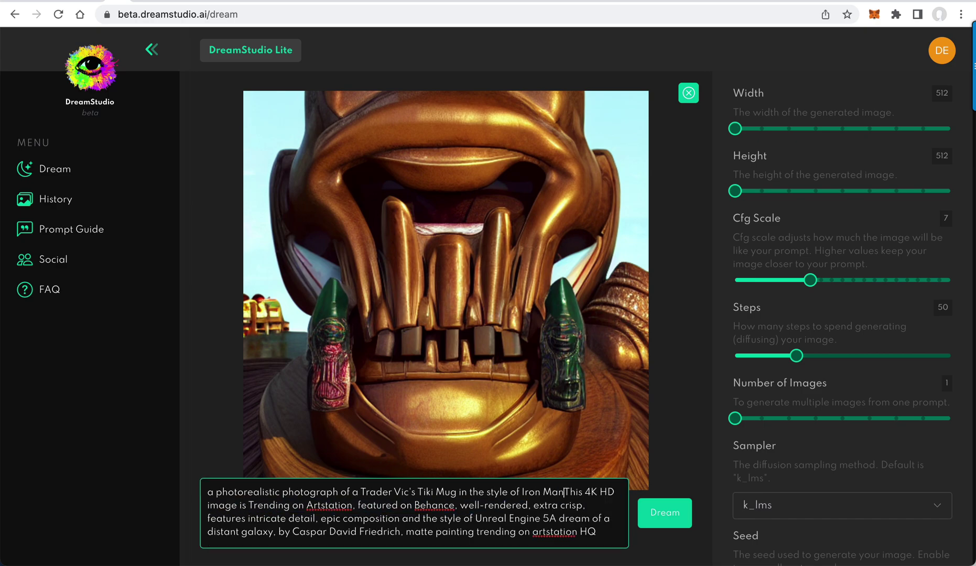
pyautogui.write('.')
pyautogui.moveTo(744, 423); pyautogui.dragTo(817, 419)
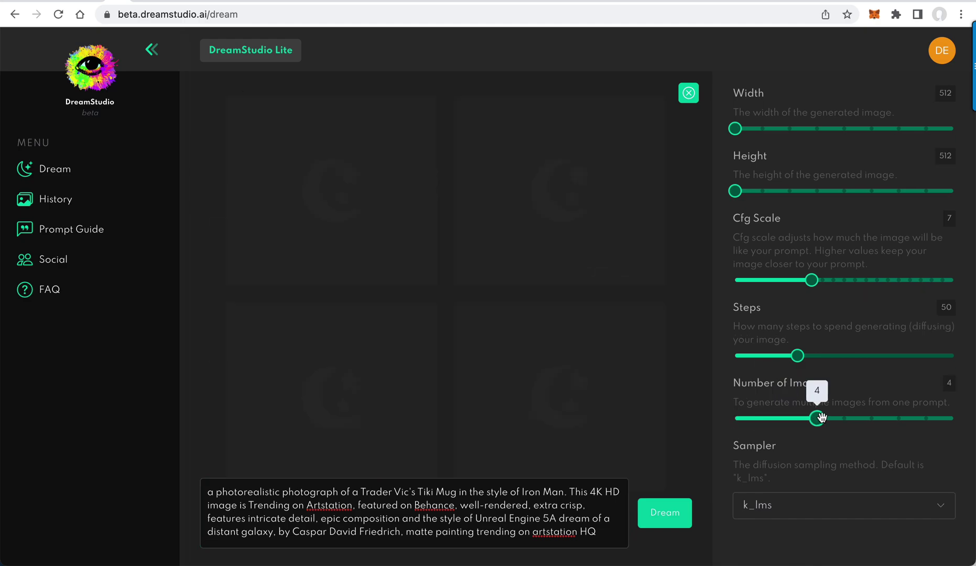
pyautogui.click(668, 530)
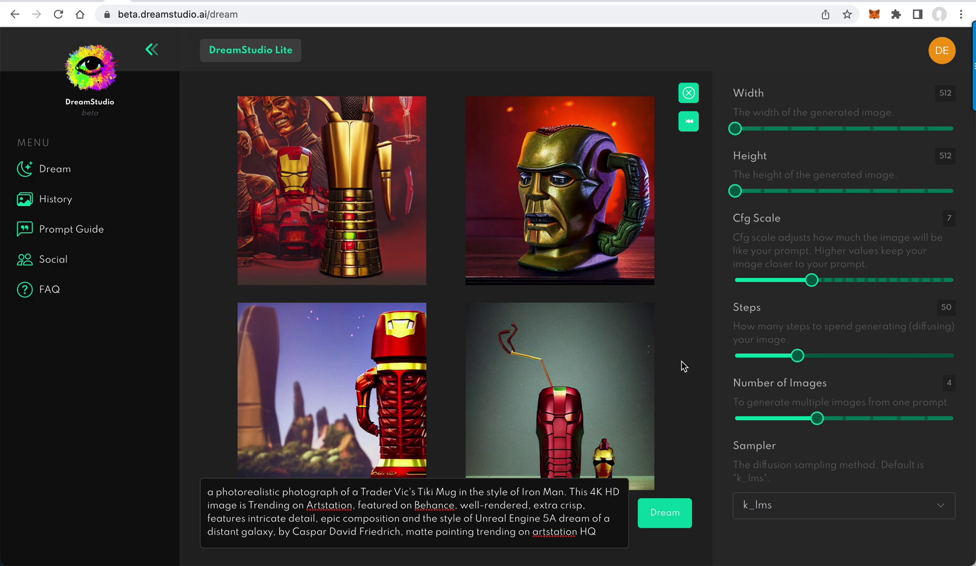
# Regenerate the top-left gold mug result with Cfg Scale lowered from 7 to 5
pyautogui.click(334, 159)
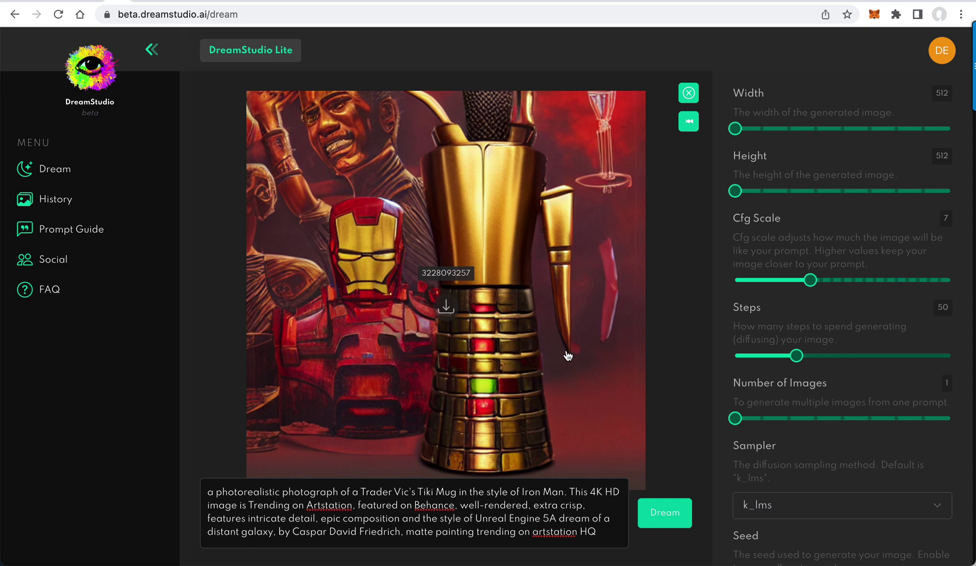
pyautogui.moveTo(810, 280); pyautogui.dragTo(789, 280)
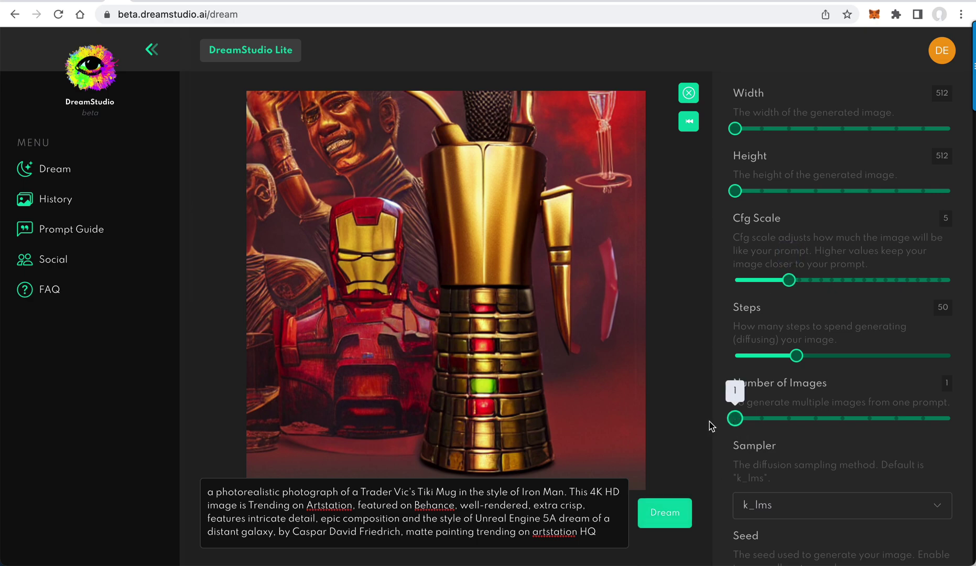
pyautogui.click(671, 513)
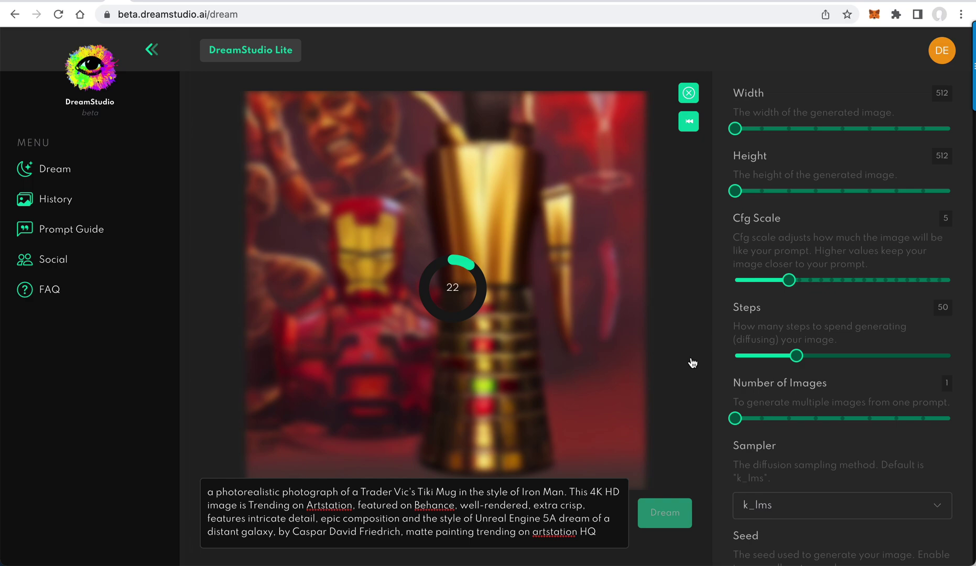
pyautogui.scroll(-1, 880, 517)
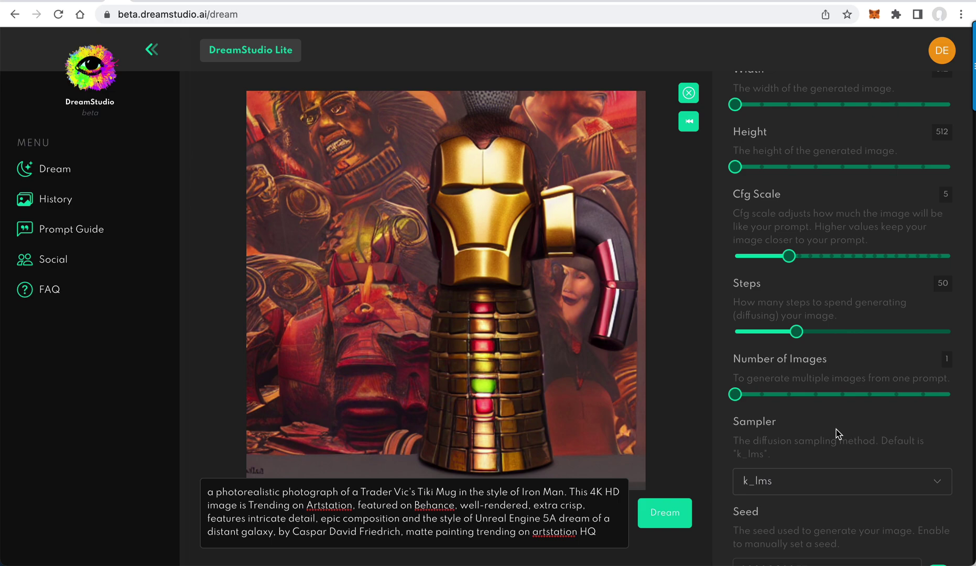
pyautogui.scroll(1, 836, 431)
pyautogui.scroll(-1, 836, 434)
pyautogui.press('super+minus')
pyautogui.press('super+minus')
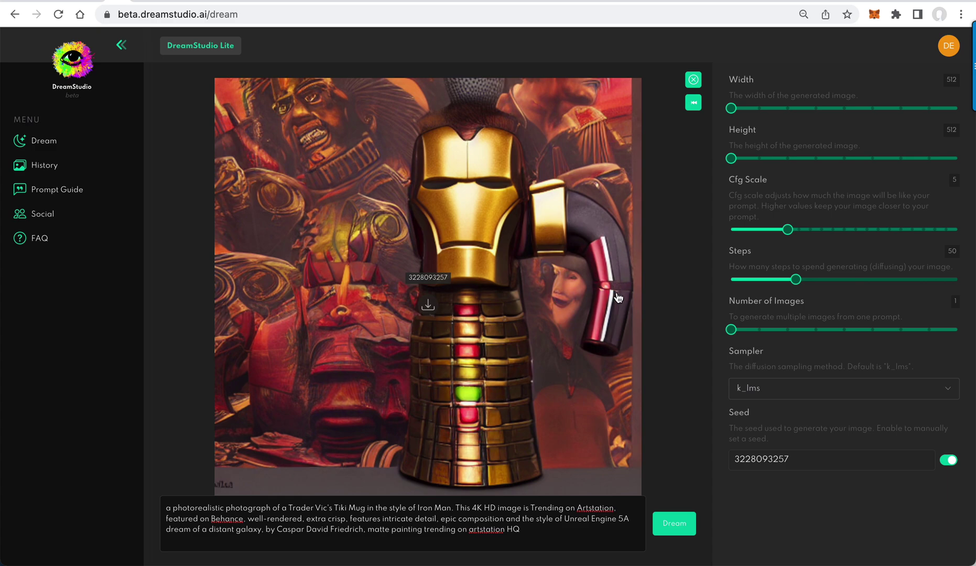
pyautogui.moveTo(788, 230); pyautogui.dragTo(857, 232)
pyautogui.click(680, 525)
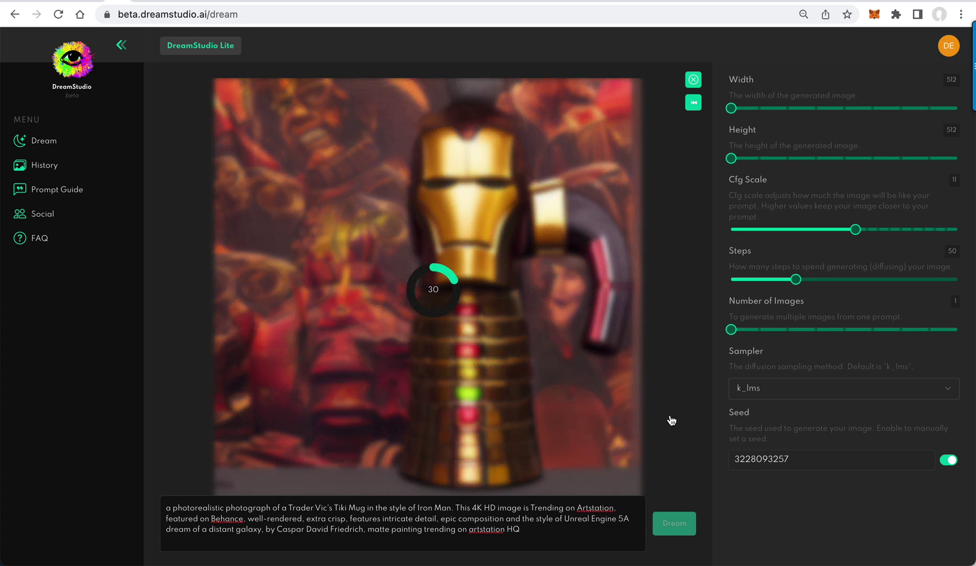